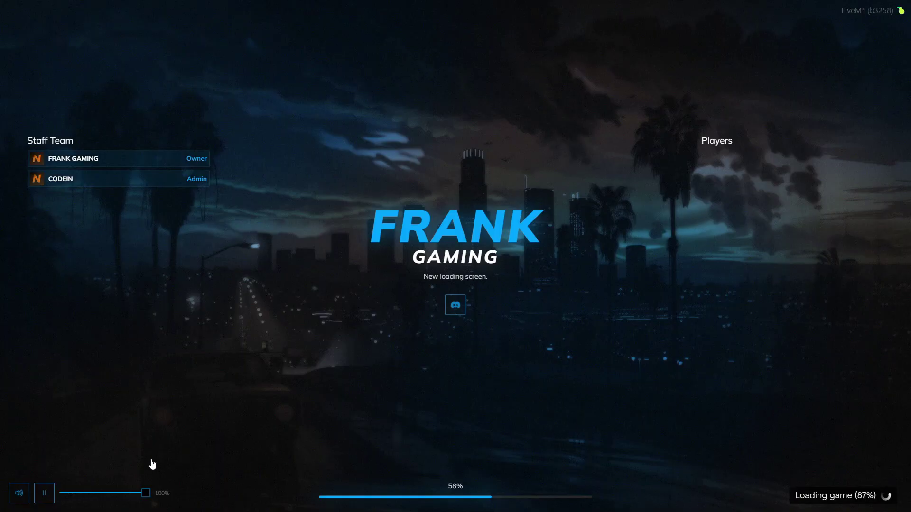
# Mute and lower the FiveM loading screen music, then bring up the nv_loadingscreen GitHub page
pyautogui.click(44, 493)
pyautogui.moveTo(145, 493)
pyautogui.mouseDown()
pyautogui.moveTo(108, 493)
pyautogui.moveTo(136, 494)
pyautogui.mouseUp()
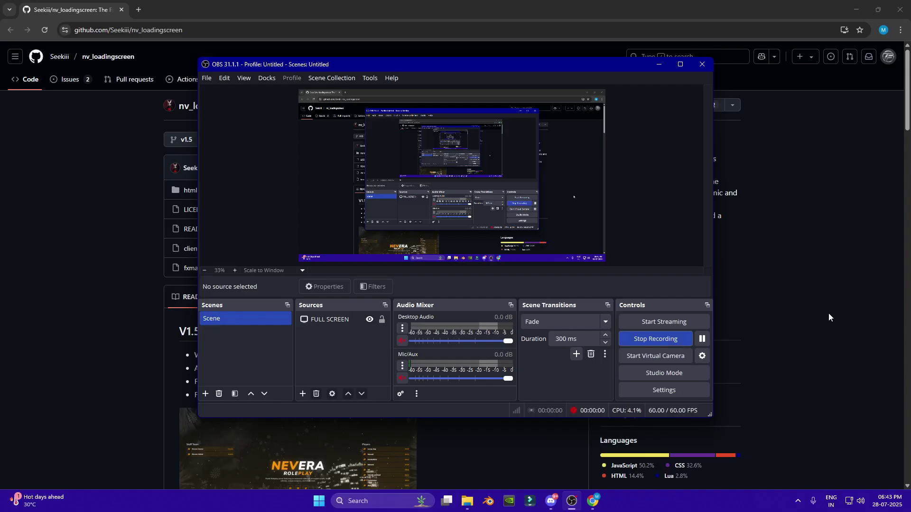
pyautogui.click(829, 317)
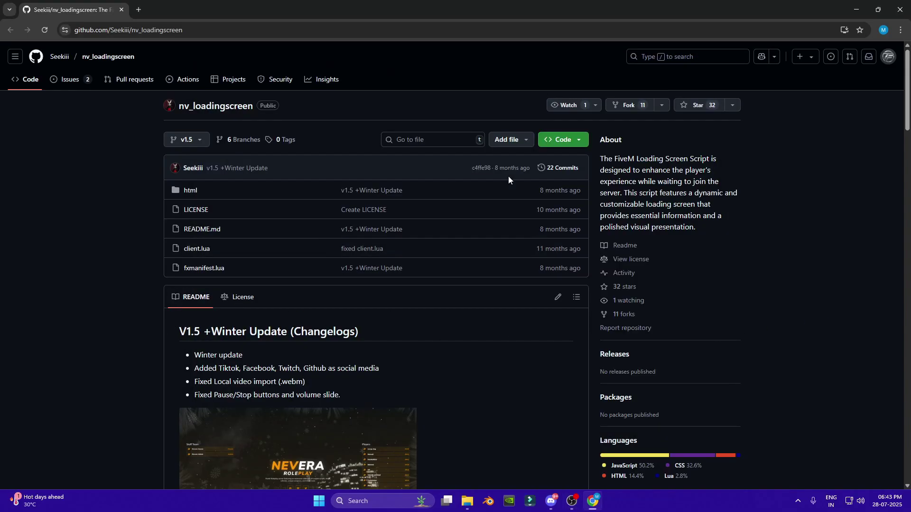
pyautogui.scroll(-4, 537, 226)
pyautogui.scroll(-2, 315, 272)
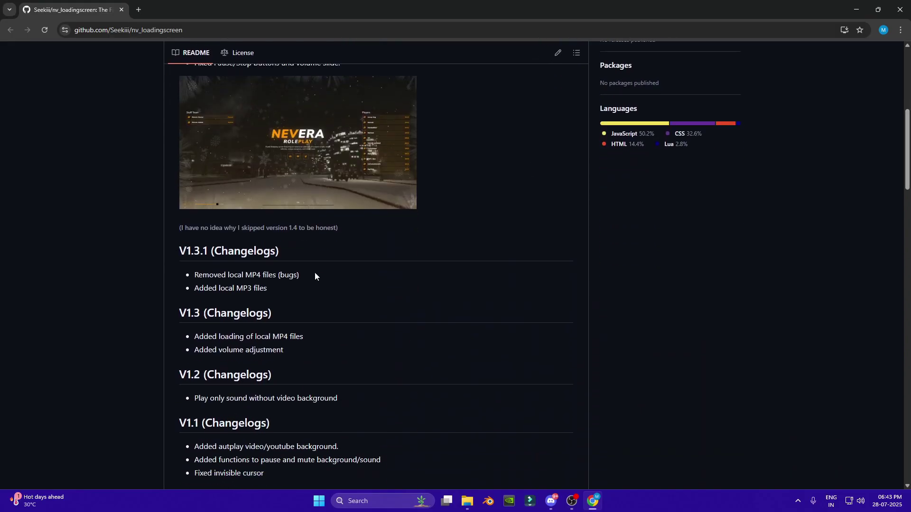
pyautogui.scroll(-5, 314, 272)
pyautogui.scroll(-5, 425, 290)
pyautogui.scroll(-5, 313, 320)
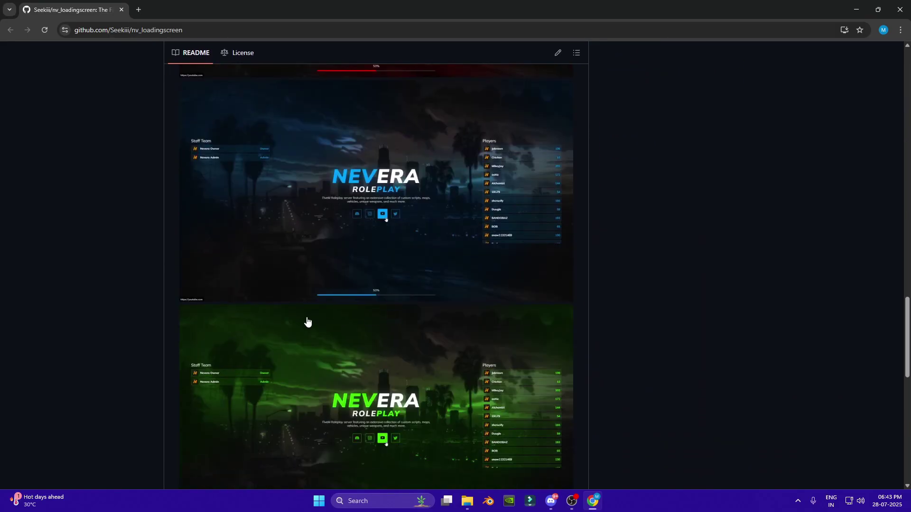
pyautogui.scroll(-5, 357, 298)
pyautogui.scroll(-4, 410, 328)
pyautogui.scroll(8, 411, 328)
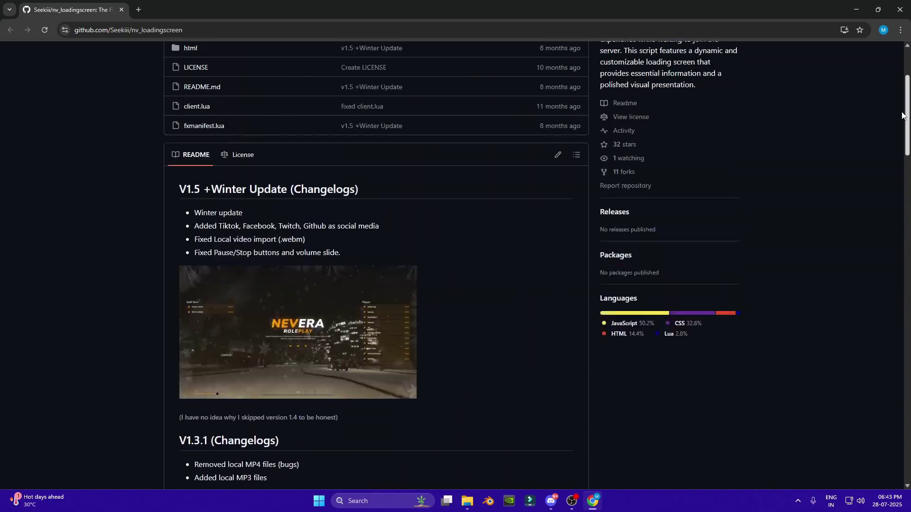
pyautogui.scroll(8, 499, 250)
# Reveal the nv_loadingscreen repository's Code menu with its Download ZIP option
pyautogui.click(577, 141)
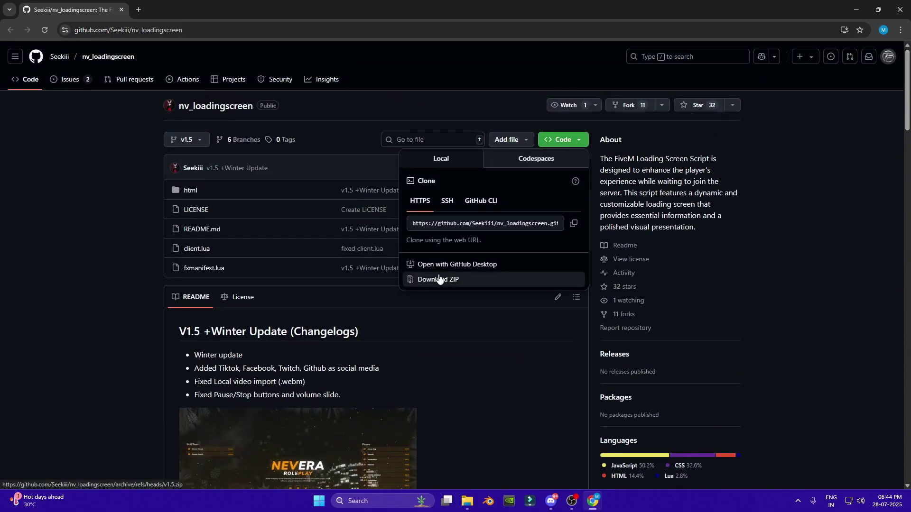
# Download the repository ZIP, extract it with 7-Zip, and rename the folder nv_loadingscreen
pyautogui.click(459, 279)
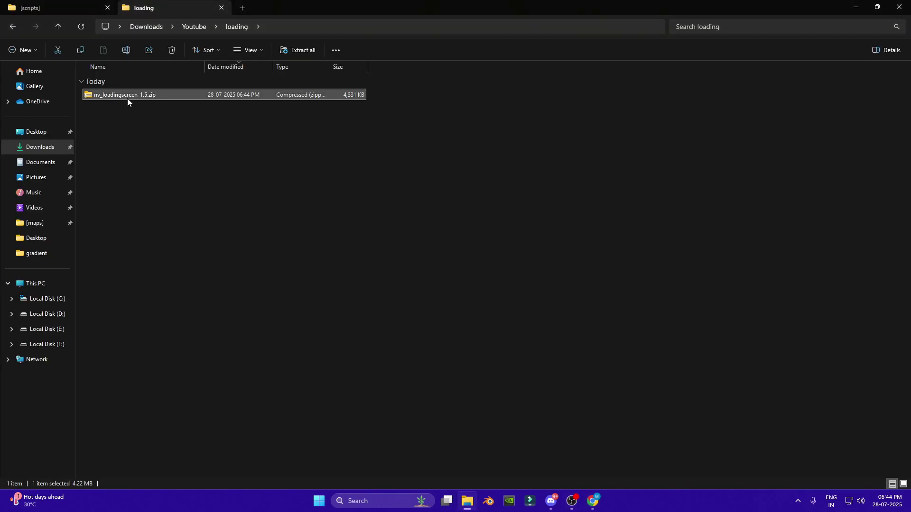
pyautogui.rightClick(127, 99)
pyautogui.click(180, 320)
pyautogui.moveTo(152, 171)
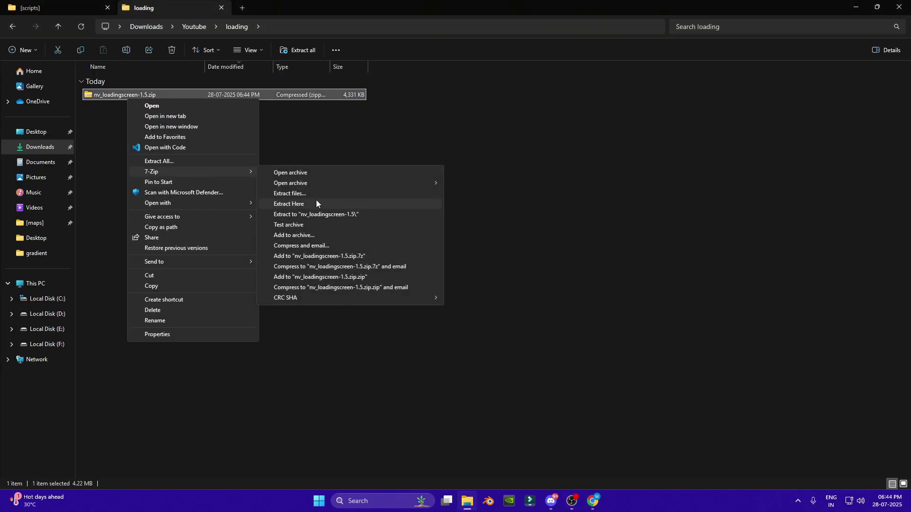
pyautogui.click(316, 200)
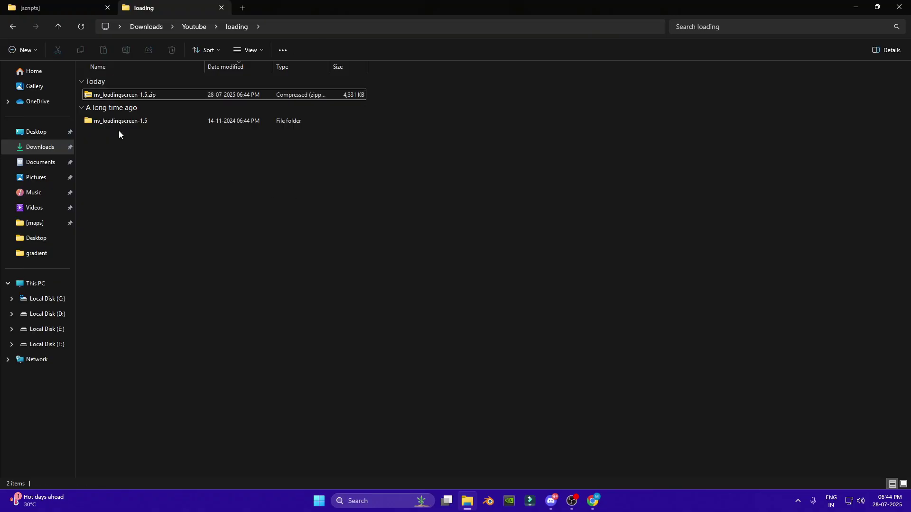
pyautogui.click(124, 120)
pyautogui.click(124, 120)
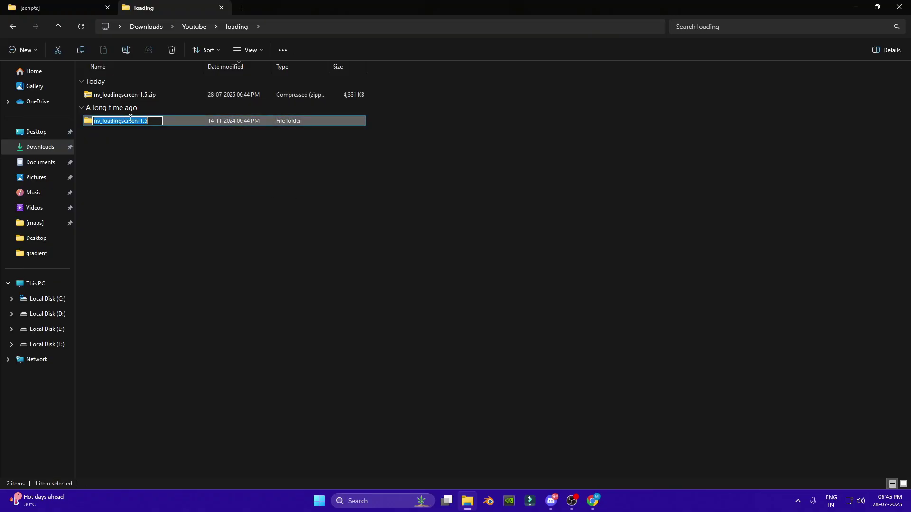
pyautogui.click(149, 121)
pyautogui.press('Return')
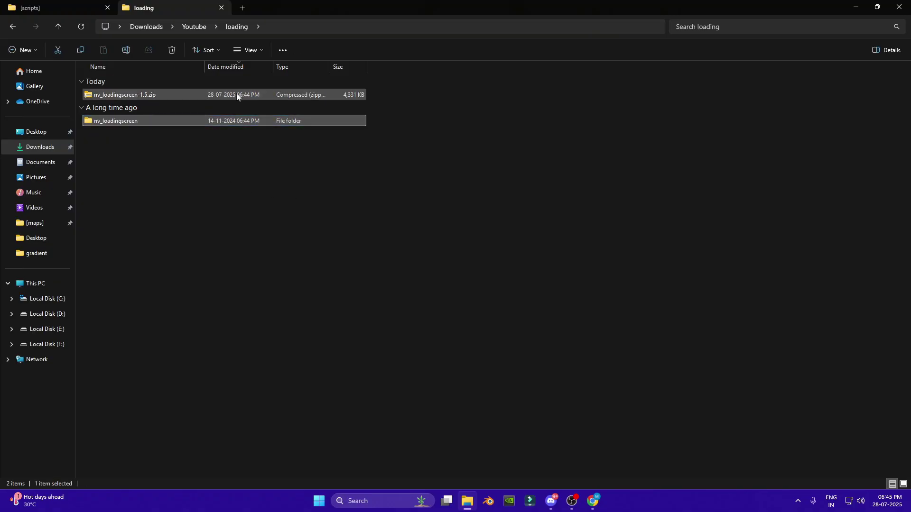
# Check the nv_loadingscreen folder contents and copy the folder
pyautogui.doubleClick(179, 122)
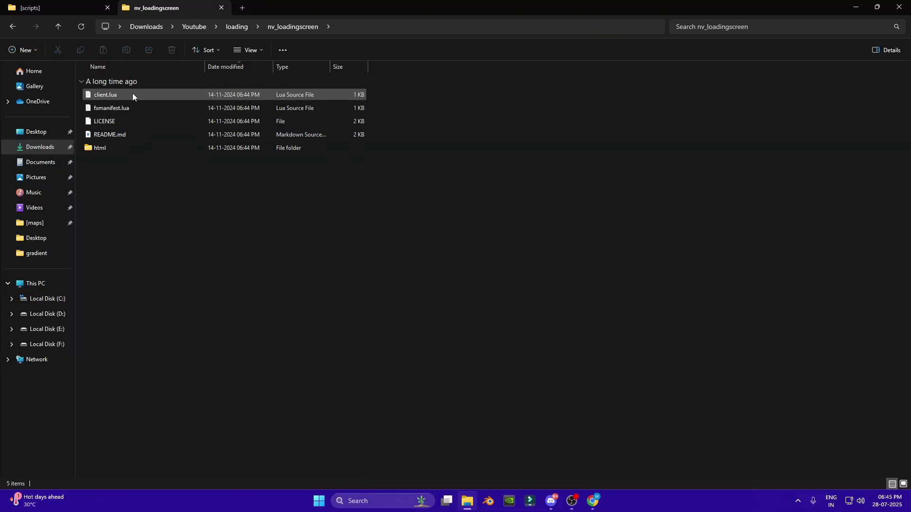
pyautogui.click(136, 70)
pyautogui.click(237, 26)
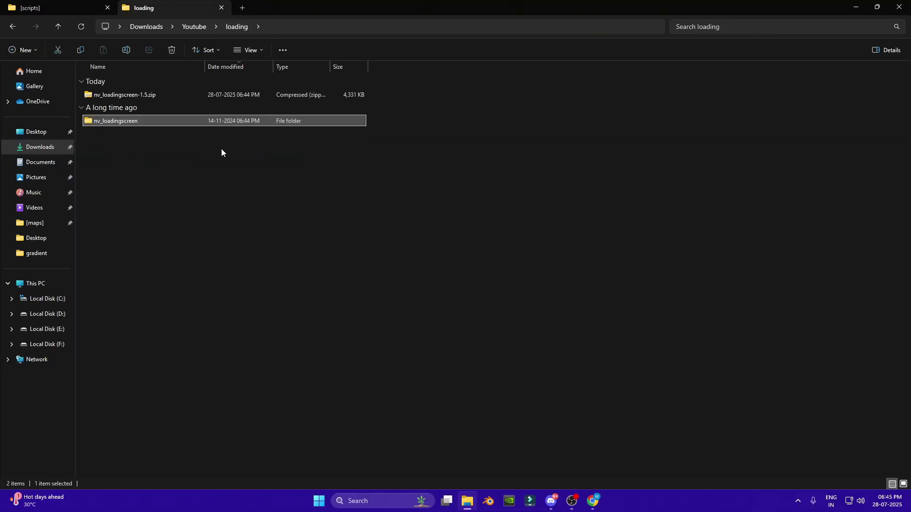
pyautogui.hotkey('ctrl', 'c')
pyautogui.rightClick(150, 126)
pyautogui.click(202, 301)
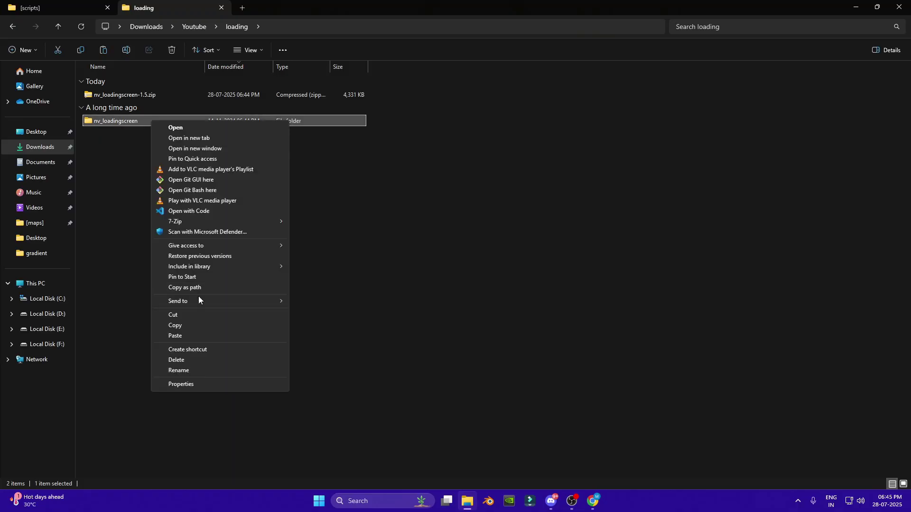
pyautogui.click(186, 326)
# Paste nv_loadingscreen into the server's [scripts] resources folder and open it
pyautogui.click(43, 8)
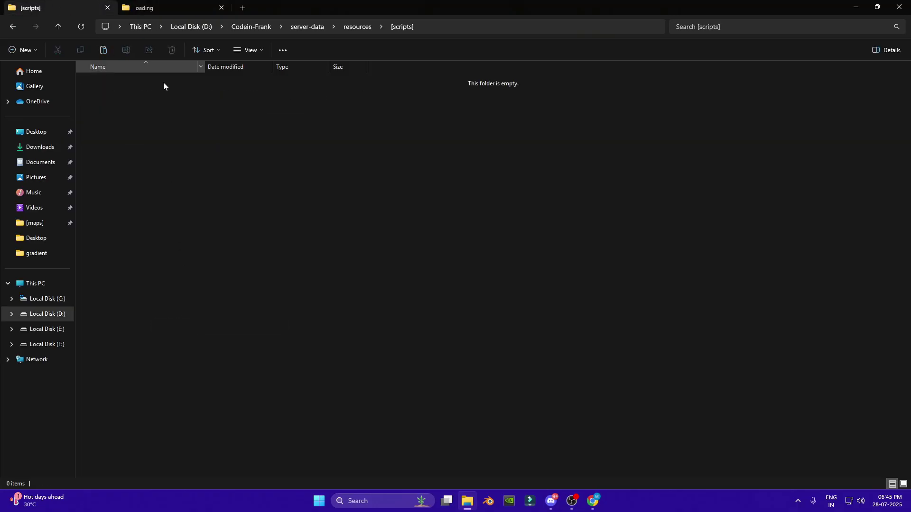
pyautogui.rightClick(356, 252)
pyautogui.click(378, 344)
pyautogui.click(367, 260)
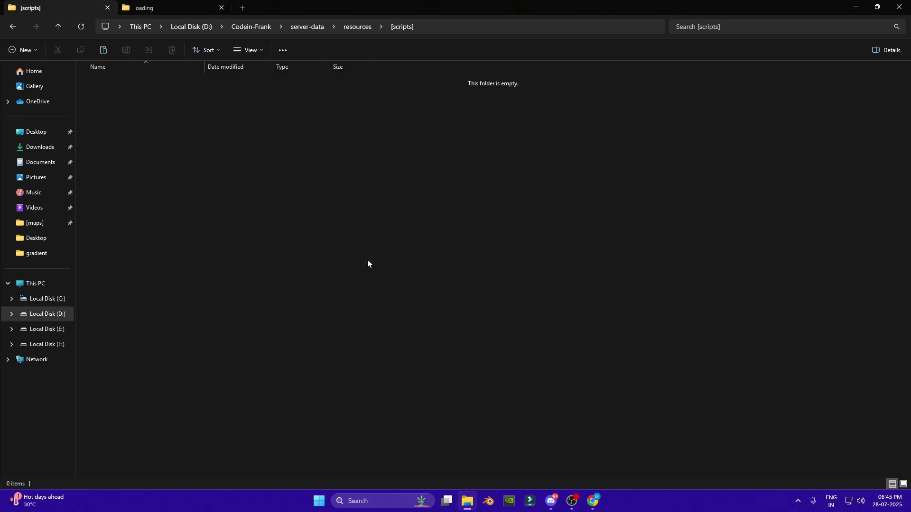
pyautogui.click(286, 216)
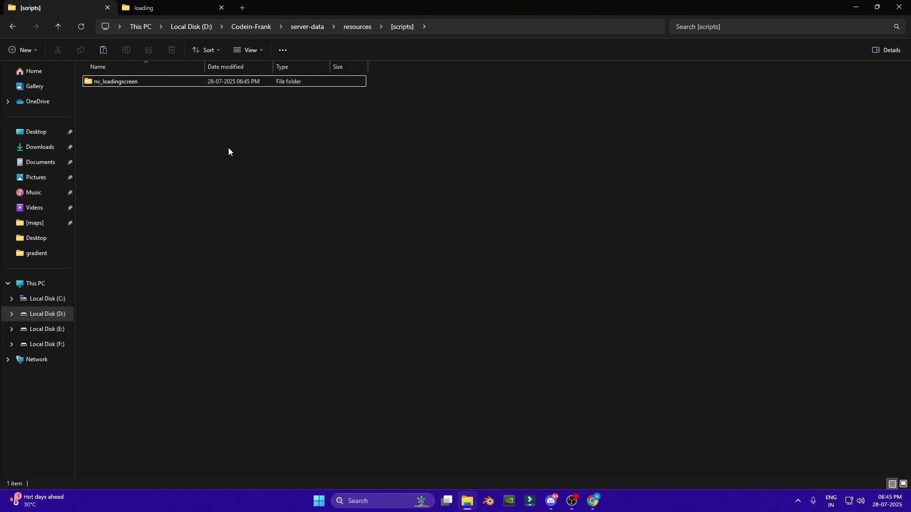
pyautogui.doubleClick(203, 86)
# Open the html folder and preview index.html in the browser
pyautogui.rightClick(315, 177)
pyautogui.doubleClick(100, 81)
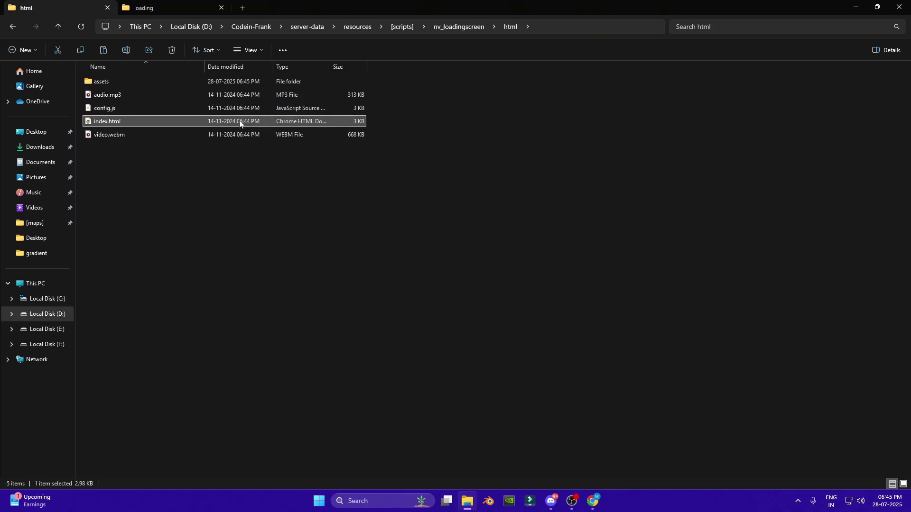
pyautogui.doubleClick(242, 121)
pyautogui.hotkey('alt', 'Tab')
# In config.js, replace the Nevera Owner and Admin staff names with FRANK GAMING and CODEIN, then save
pyautogui.doubleClick(212, 108)
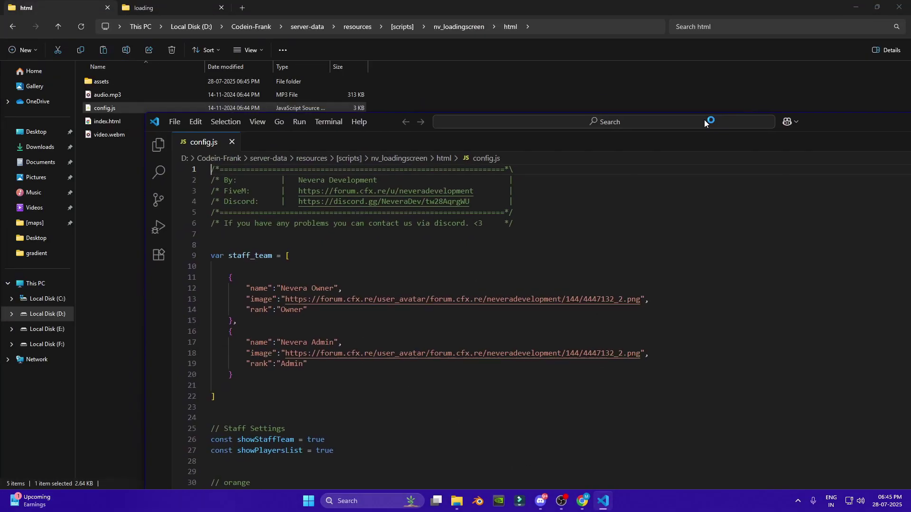
pyautogui.click(583, 501)
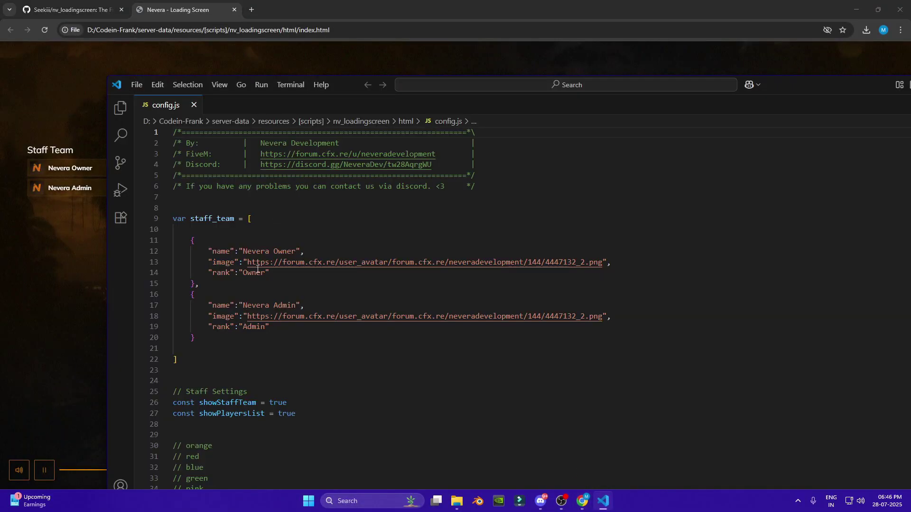
pyautogui.doubleClick(62, 172)
pyautogui.hotkey('alt', 'Tab')
pyautogui.moveTo(296, 252)
pyautogui.mouseDown()
pyautogui.moveTo(244, 252)
pyautogui.moveTo(293, 251)
pyautogui.mouseUp()
pyautogui.write('FRANK')
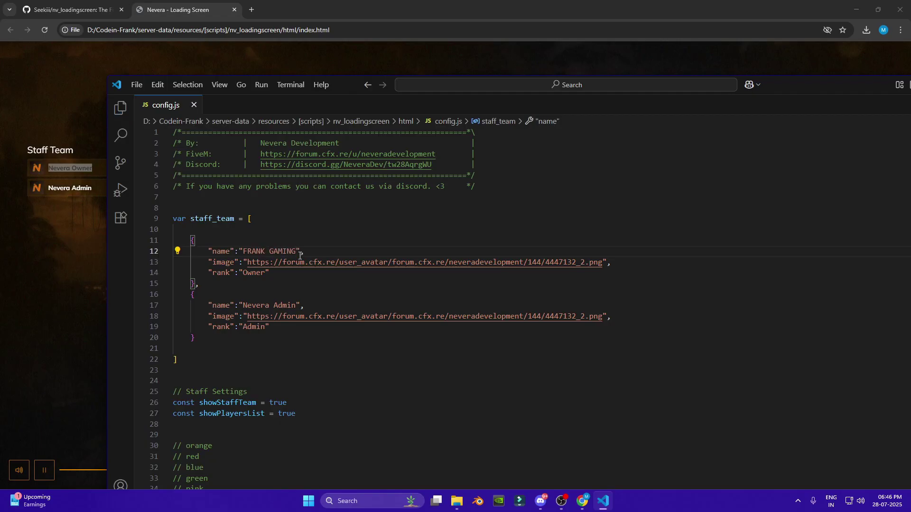
pyautogui.moveTo(243, 305); pyautogui.dragTo(298, 306)
pyautogui.write('CODEI')
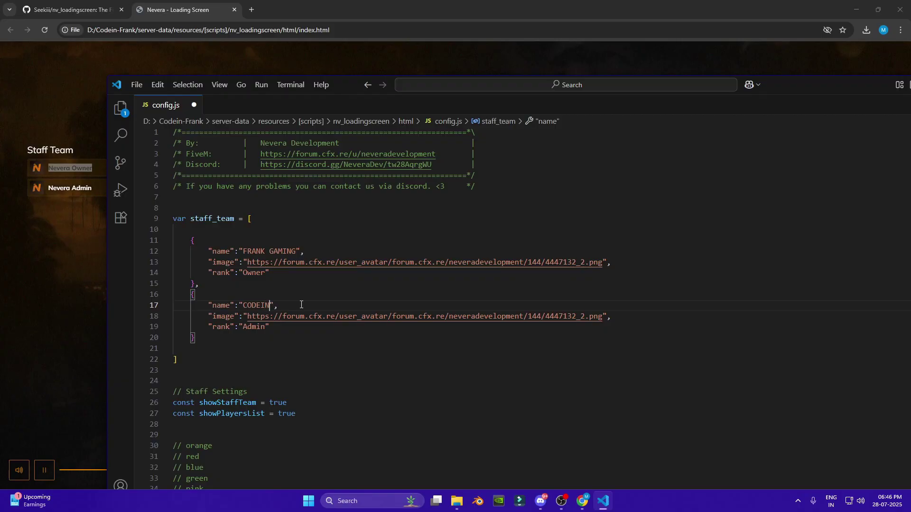
pyautogui.hotkey('ctrl', 's')
pyautogui.scroll(-4, 257, 327)
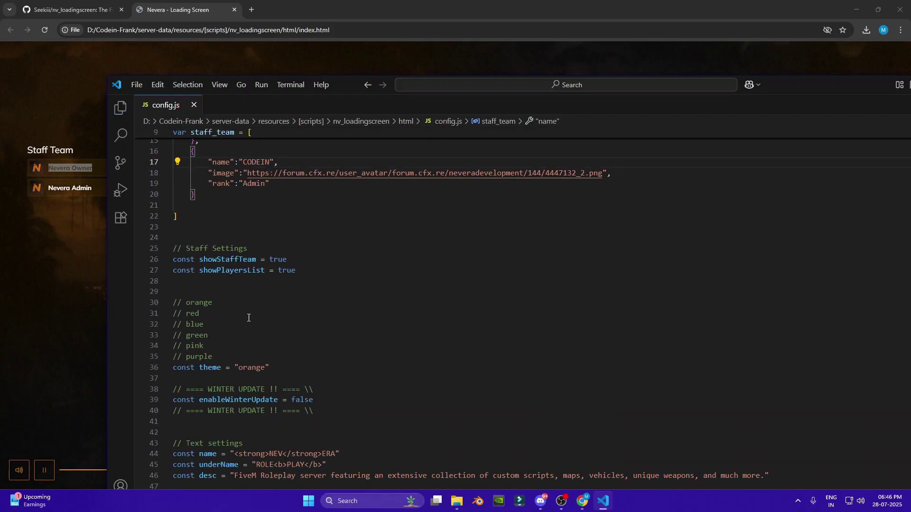
pyautogui.scroll(2, 250, 289)
# Review the rank and showPlayersList values, then change the config.js theme from orange to blue
pyautogui.doubleClick(255, 178)
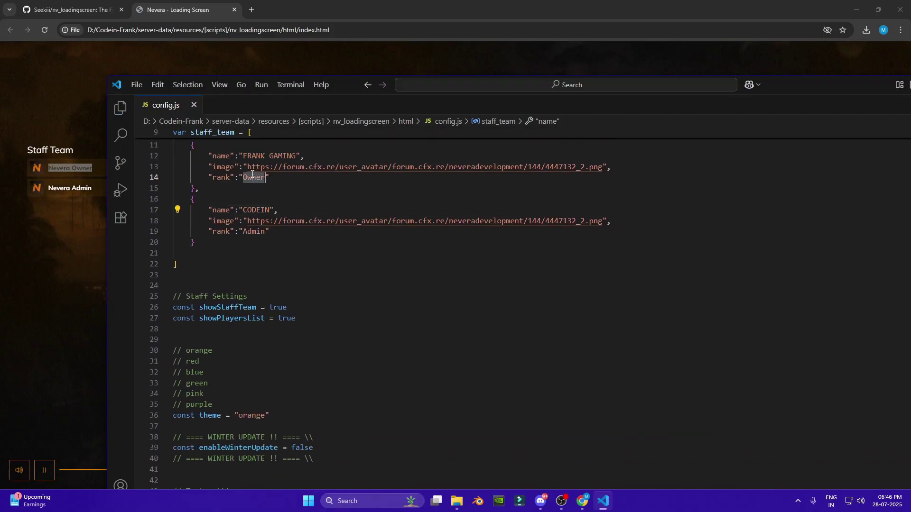
pyautogui.doubleClick(255, 232)
pyautogui.scroll(-2, 242, 255)
pyautogui.scroll(-2, 280, 298)
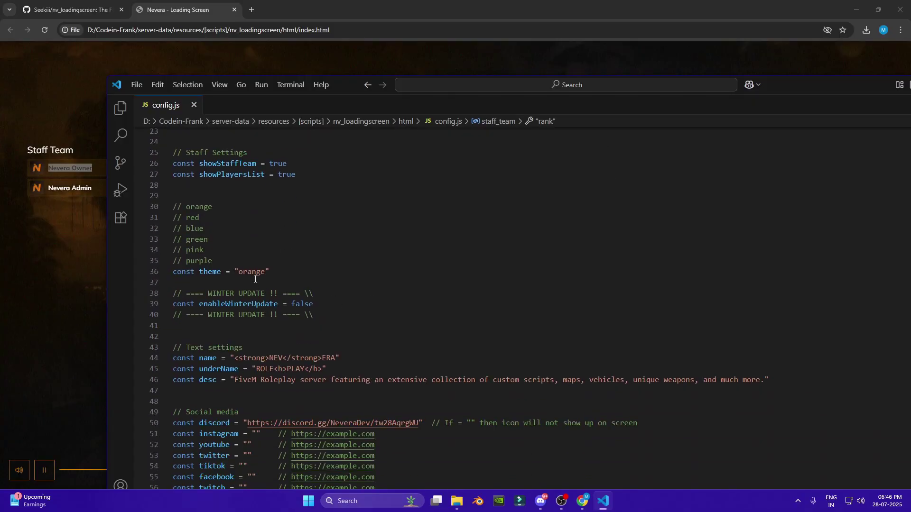
pyautogui.doubleClick(284, 162)
pyautogui.doubleClick(287, 174)
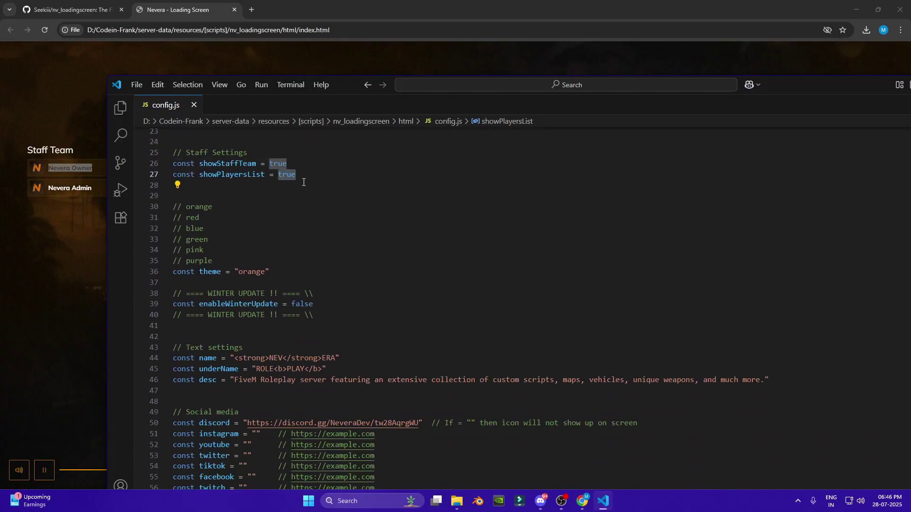
pyautogui.scroll(-1, 303, 182)
pyautogui.doubleClick(780, 83)
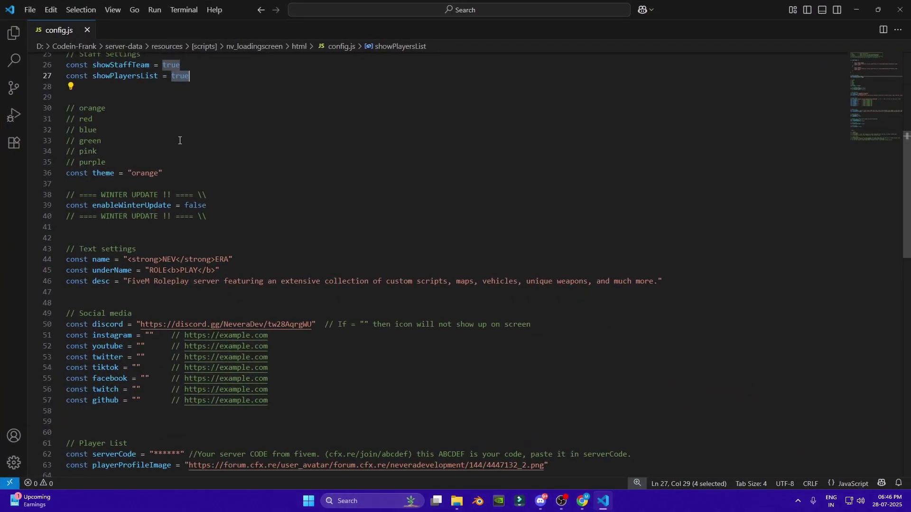
pyautogui.doubleClick(146, 173)
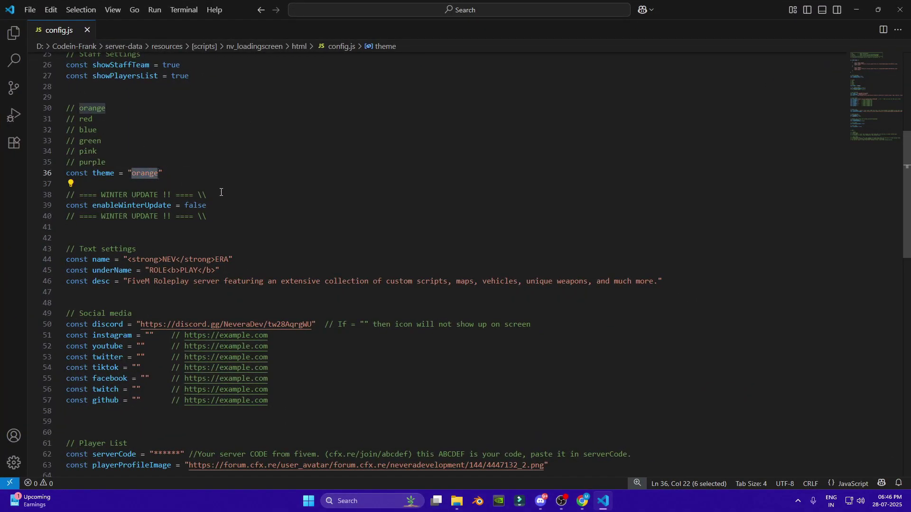
pyautogui.write('blu')
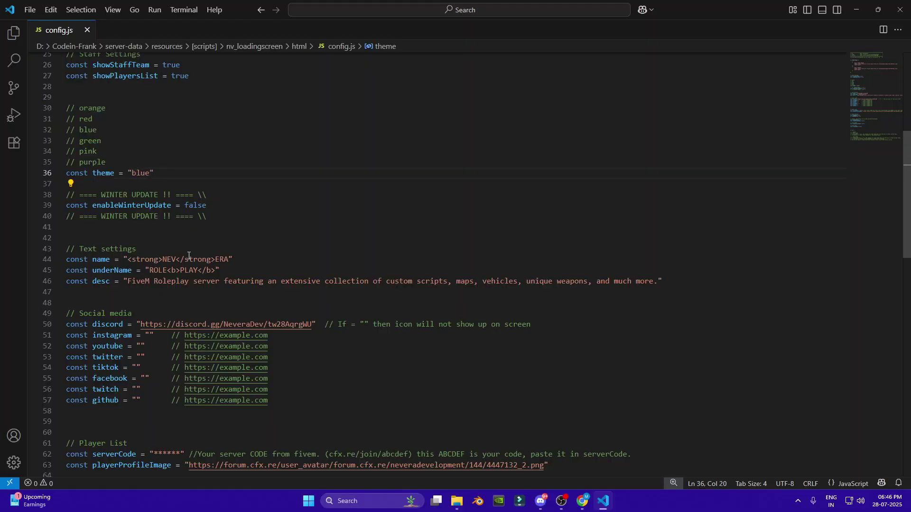
# Set the server name to FRANK GAMING and trim the ROLE PLAY subtitle text
pyautogui.doubleClick(174, 260)
pyautogui.hotkey('alt', 'Tab')
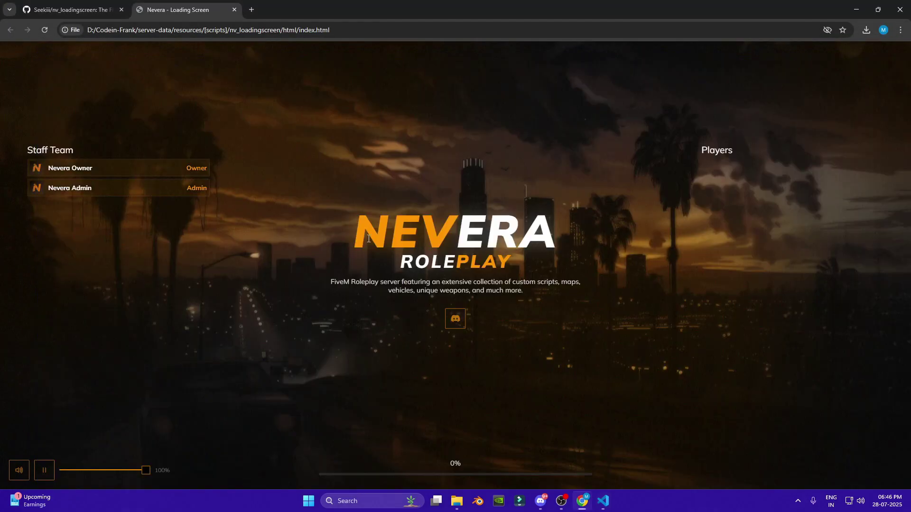
pyautogui.hotkey('alt', 'Tab')
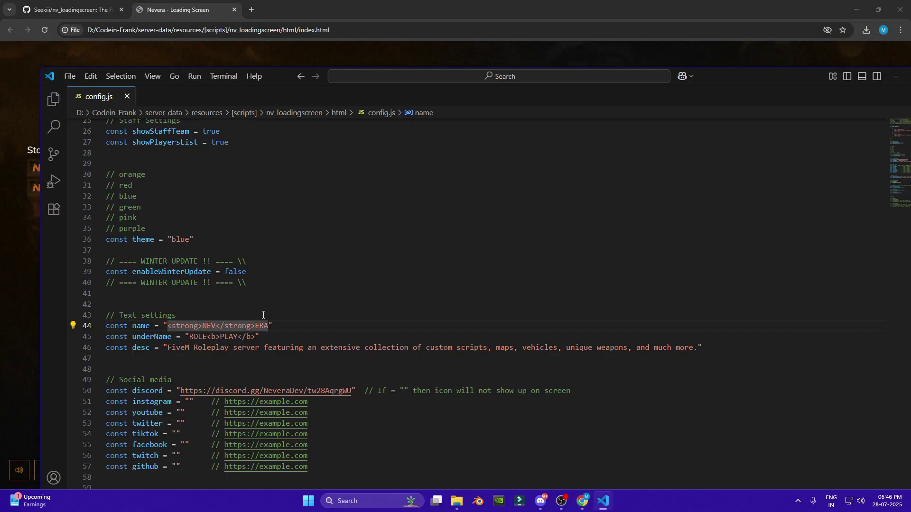
pyautogui.doubleClick(208, 325)
pyautogui.write('FRANK')
pyautogui.click(264, 325)
pyautogui.press('Delete')
pyautogui.press('Delete')
pyautogui.press('Delete')
pyautogui.doubleClick(198, 336)
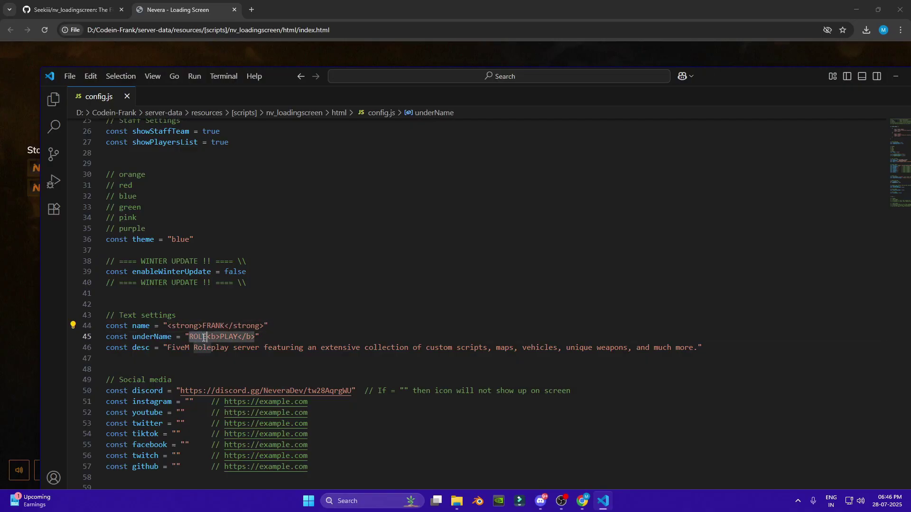
pyautogui.write('GAMING')
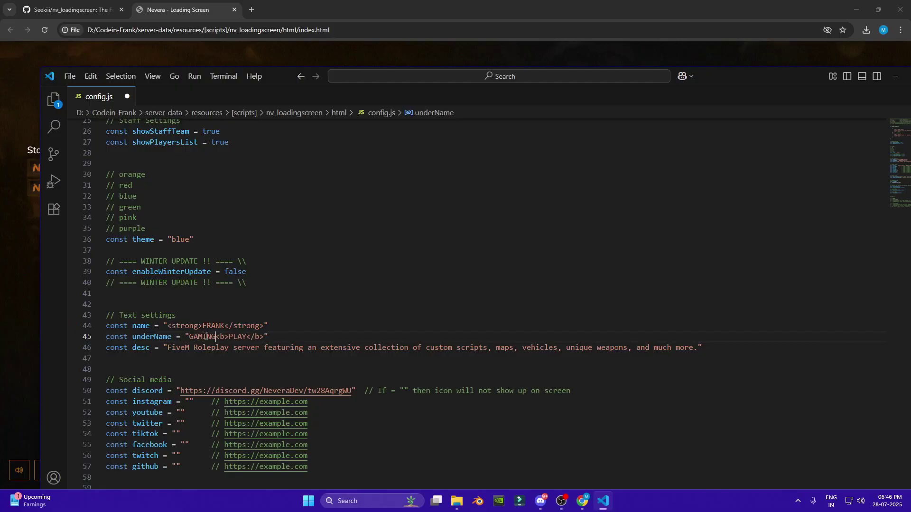
pyautogui.doubleClick(242, 337)
pyautogui.press('BackSpace')
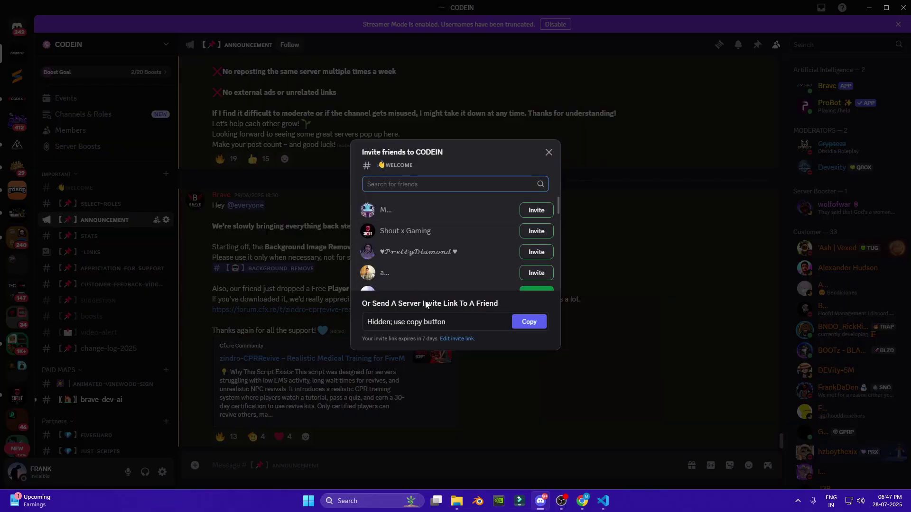
# Copy the Discord server invite link and return to config.js
pyautogui.click(457, 339)
pyautogui.click(504, 323)
pyautogui.click(529, 322)
pyautogui.press('Escape')
pyautogui.click(603, 501)
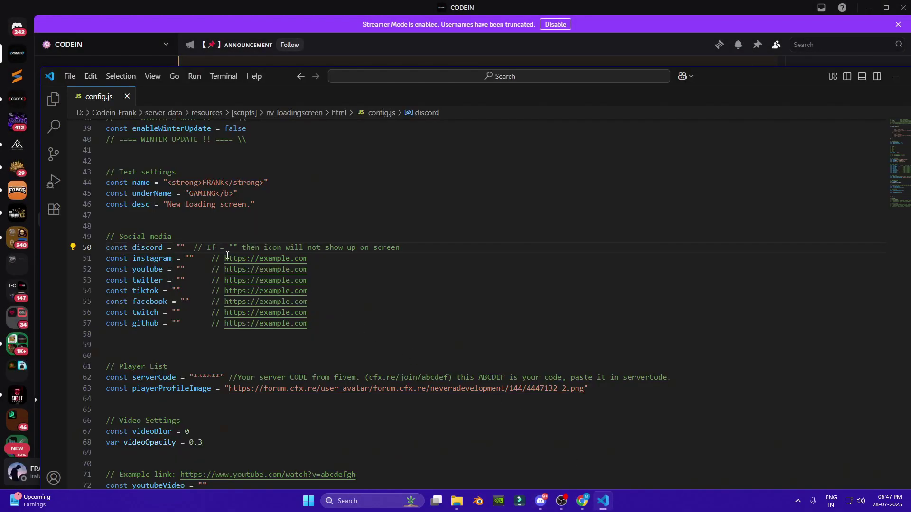
# Paste the Discord invite into config.js, then browse back to the nv_loadingscreen folder in [scripts]
pyautogui.hotkey('ctrl', 'v')
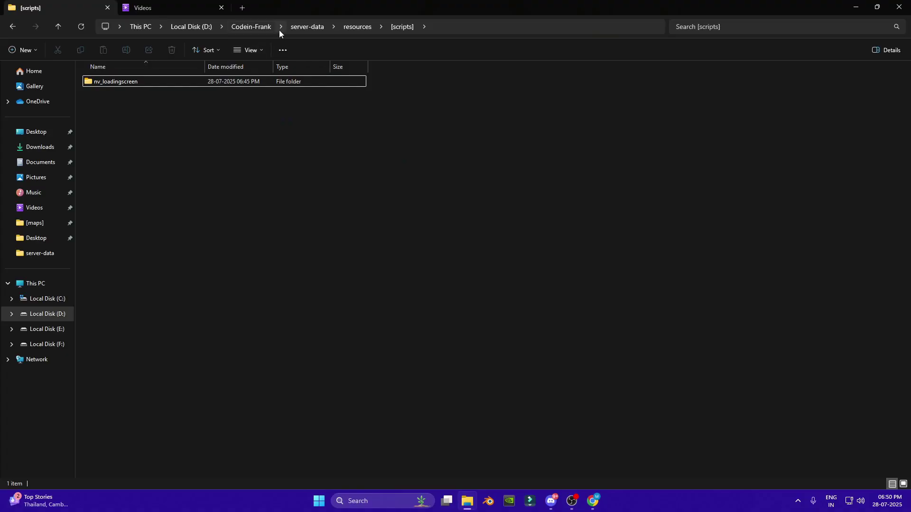
pyautogui.click(307, 26)
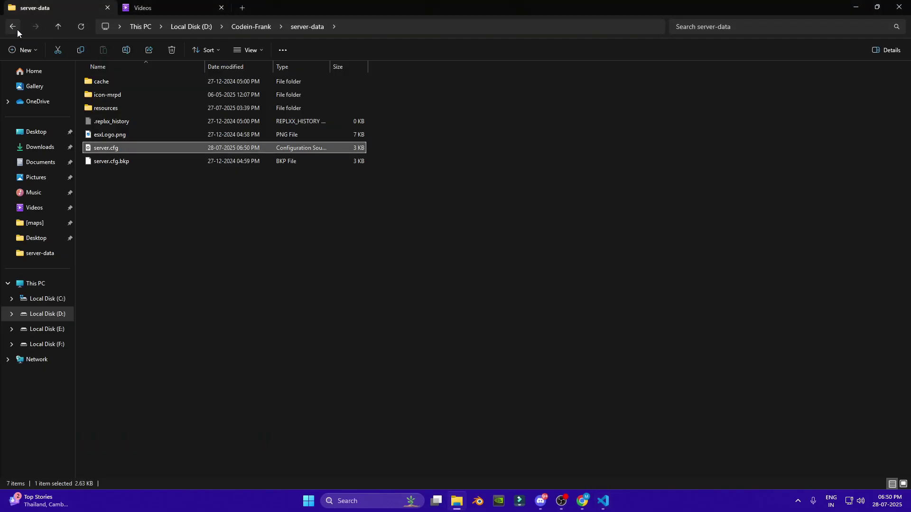
pyautogui.click(12, 27)
pyautogui.click(146, 82)
pyautogui.rightClick(147, 91)
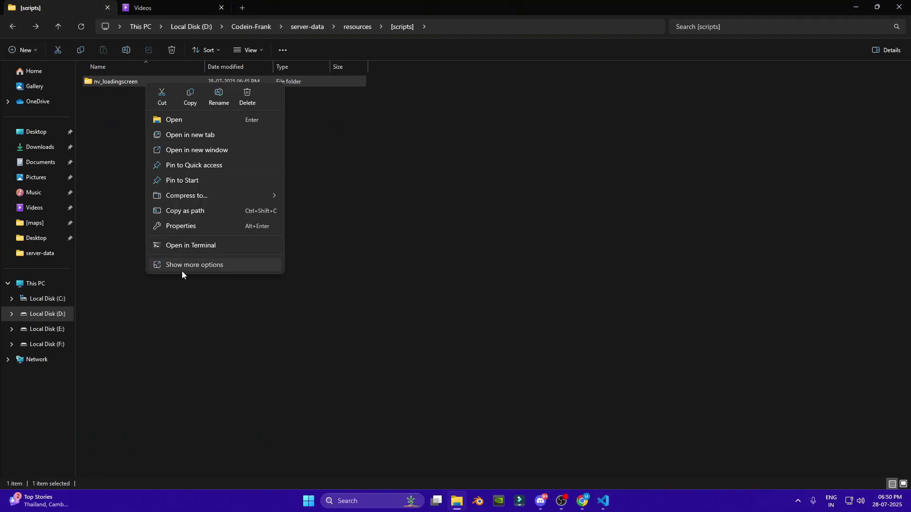
# Copy the folder name and add 'ensure nv_loadingscreen' after tutorial_car in server.cfg
pyautogui.click(181, 271)
pyautogui.click(189, 322)
pyautogui.hotkey('alt', 'Tab')
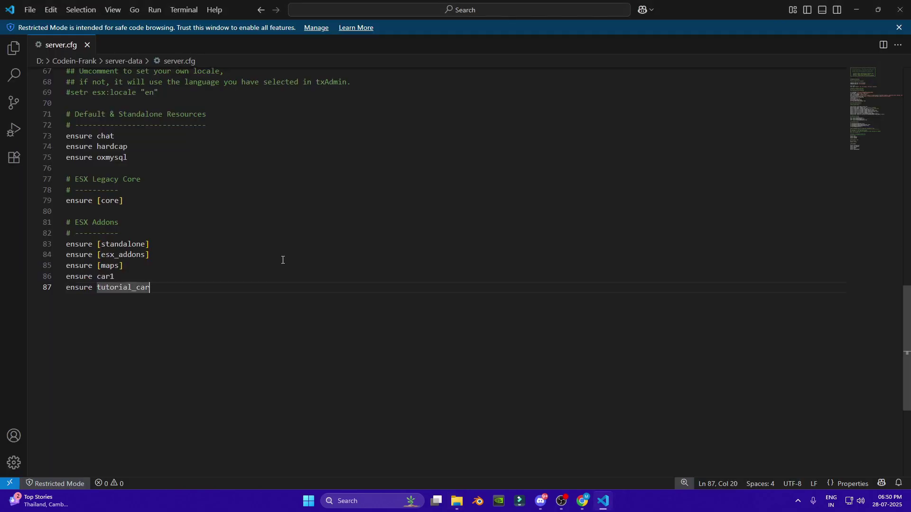
pyautogui.press('End')
pyautogui.press('Return')
pyautogui.write('ensure')
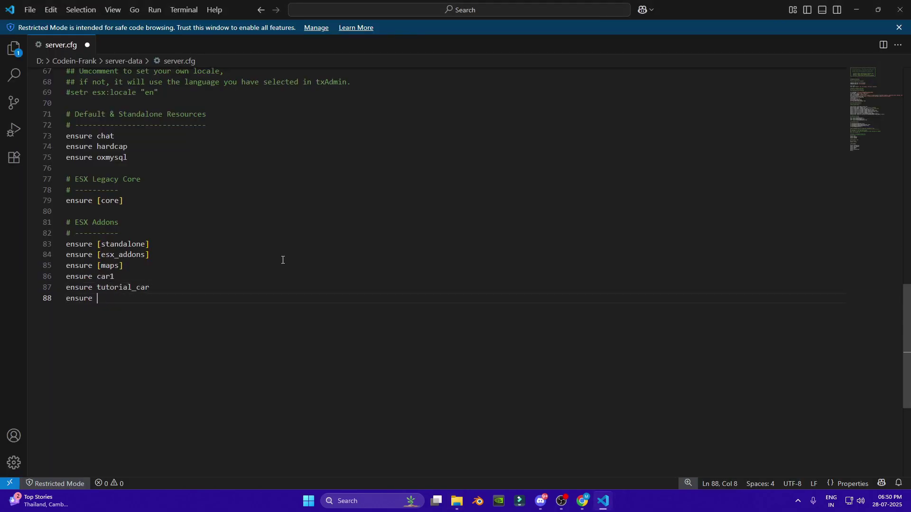
pyautogui.hotkey('ctrl', 'v')
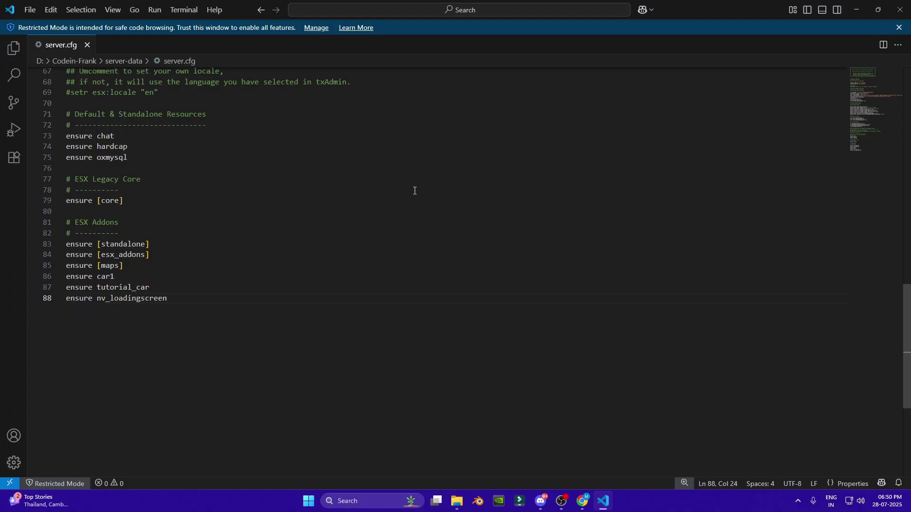
# Launch FXServer with the start .bat script in the Codein-Frank folder
pyautogui.hotkey('alt', 'Tab')
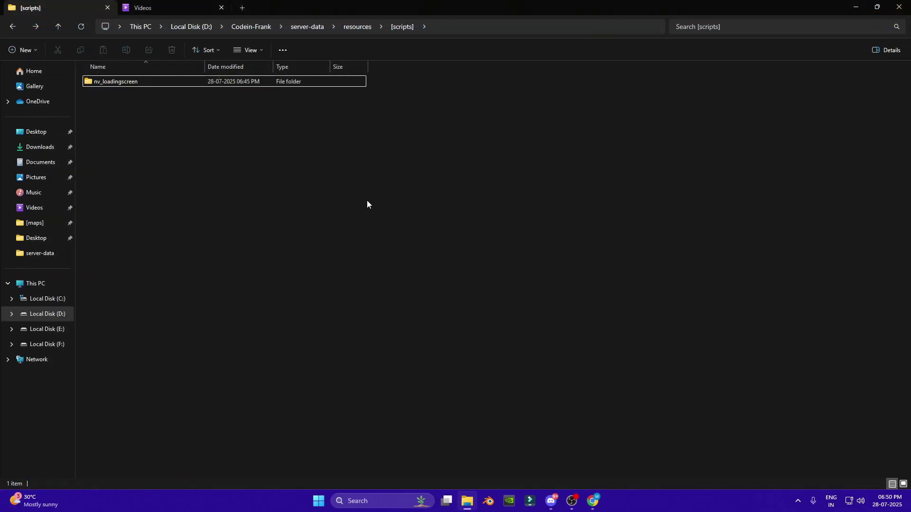
pyautogui.press('BackSpace')
pyautogui.doubleClick(117, 135)
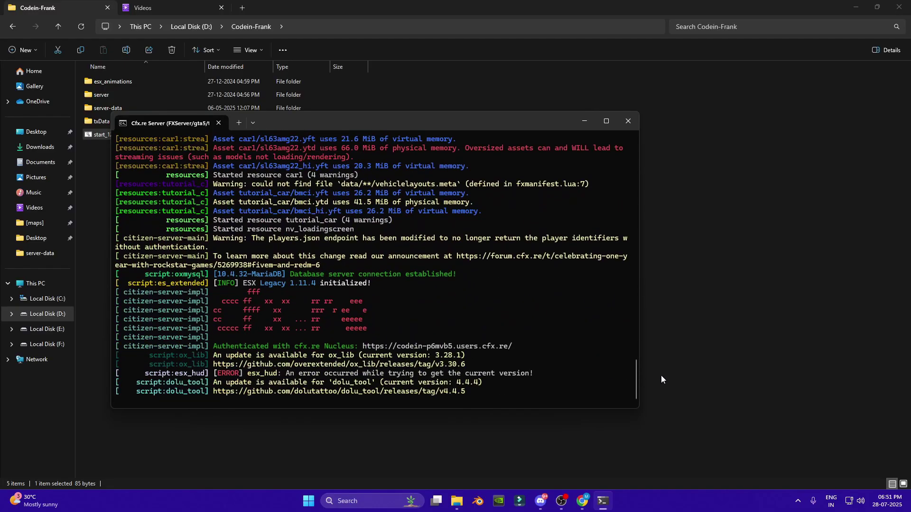
pyautogui.press('super')
# Launch FiveM and lower the blue FRANK GAMING loading screen's music volume
pyautogui.click(388, 296)
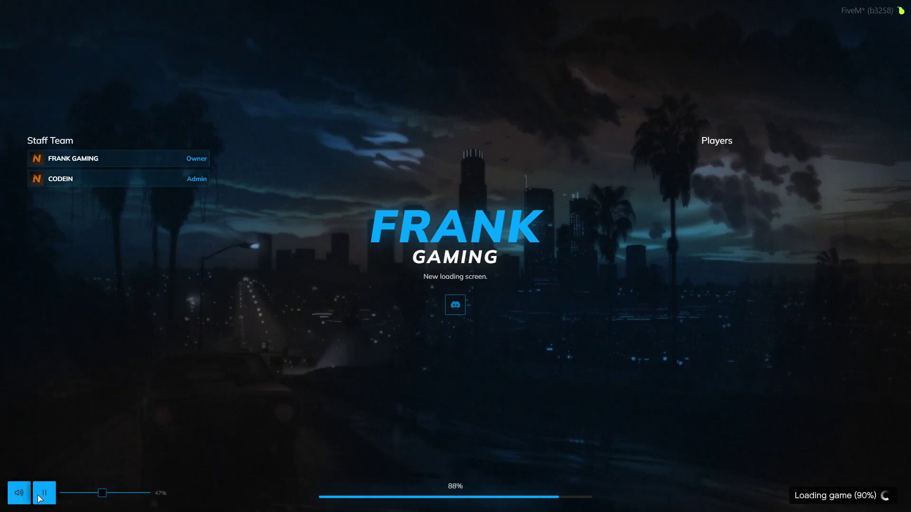
pyautogui.moveTo(145, 492)
pyautogui.mouseDown()
pyautogui.moveTo(108, 493)
pyautogui.moveTo(136, 493)
pyautogui.mouseUp()
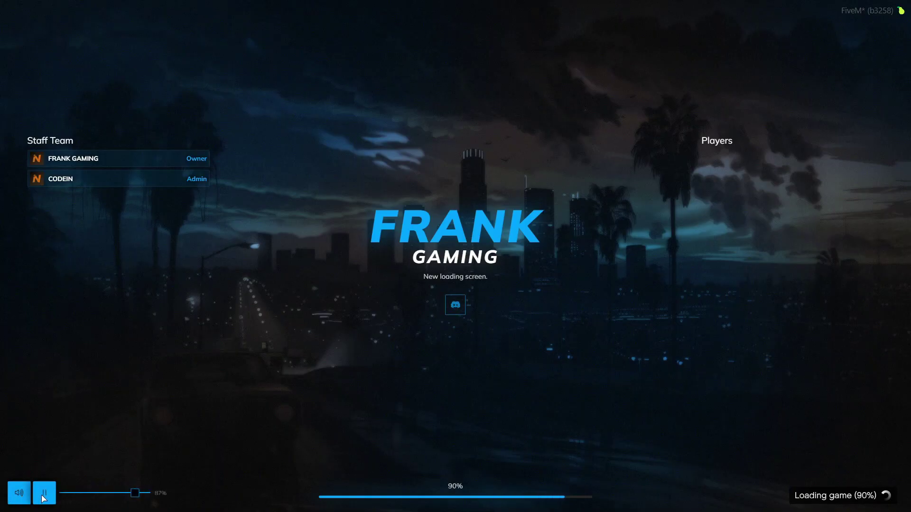